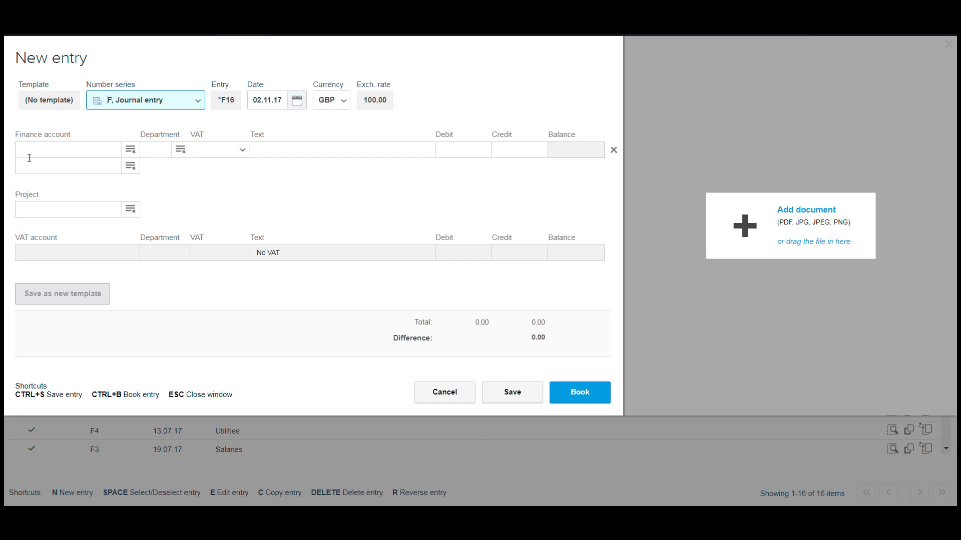
# Set the new journal entry's date to 31.10.17
pyautogui.click(50, 149)
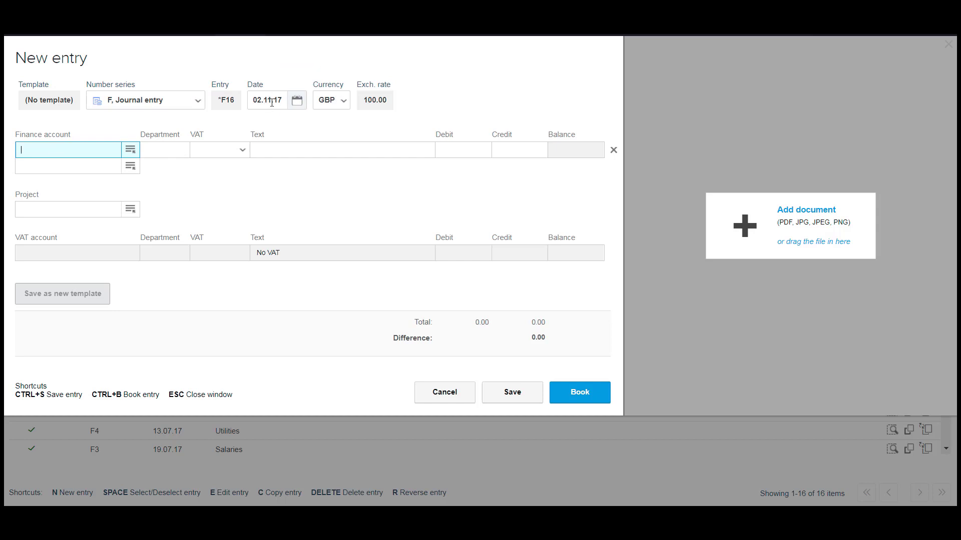
pyautogui.click(299, 102)
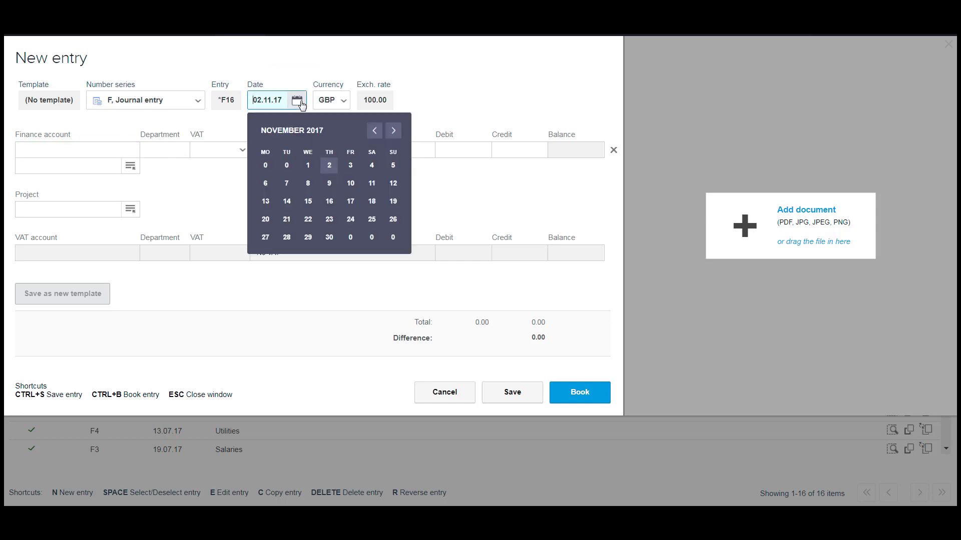
pyautogui.click(374, 131)
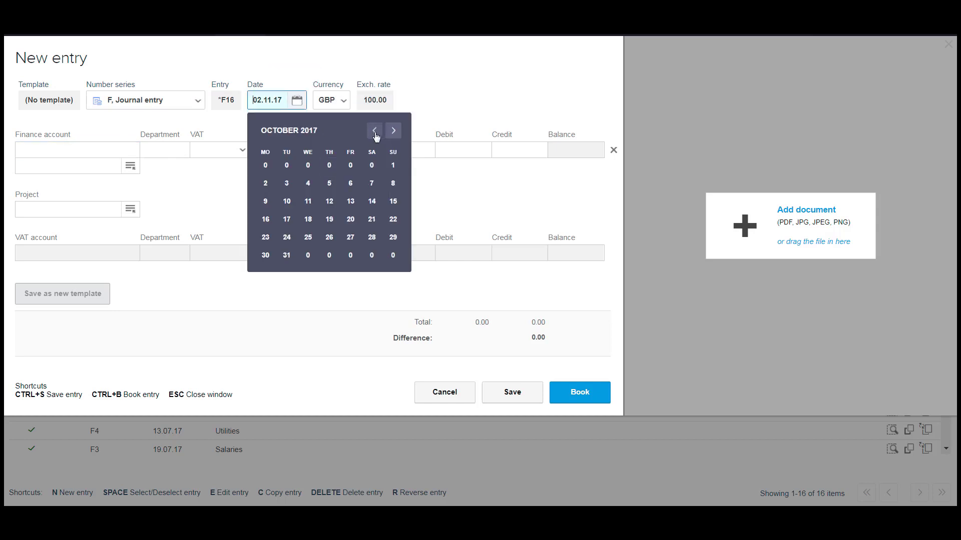
pyautogui.click(287, 255)
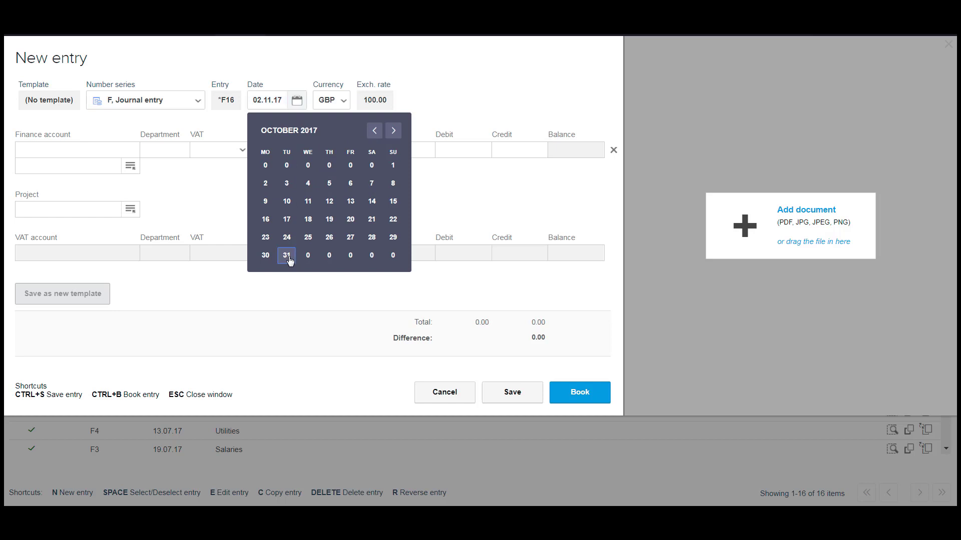
# Fill the first line with account 2220 - Net wages, the text "Salaries oct" and a credit of 10,000.00
pyautogui.click(70, 150)
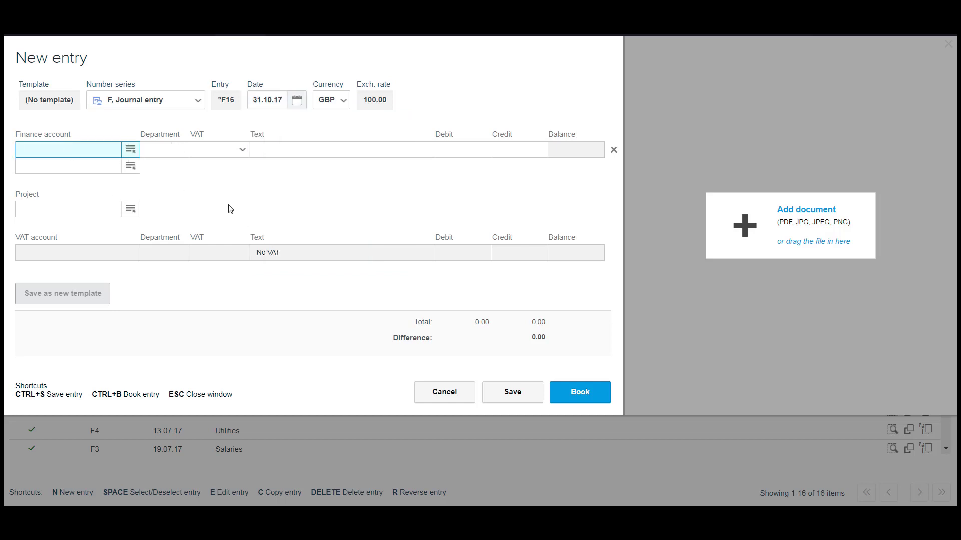
pyautogui.write('net')
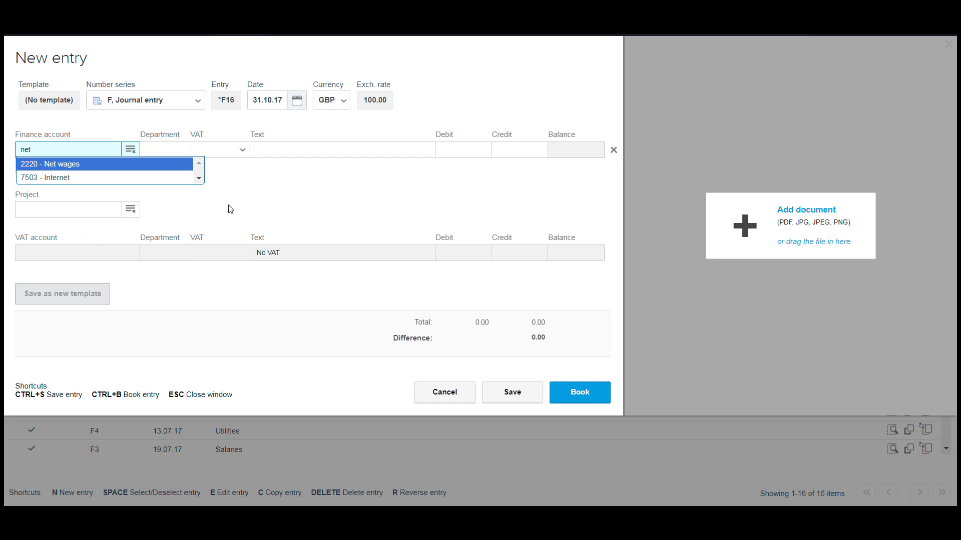
pyautogui.press('Tab')
pyautogui.press('Tab')
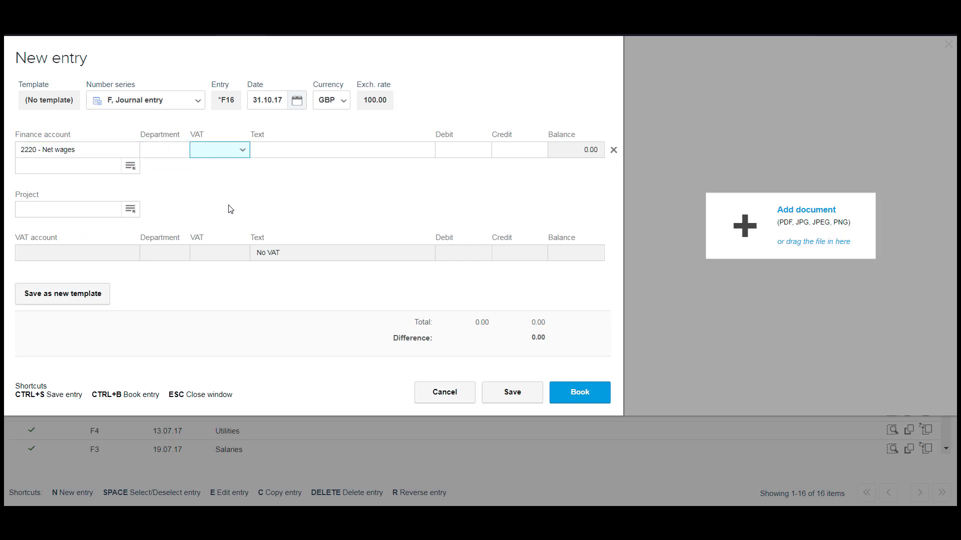
pyautogui.press('Tab')
pyautogui.write('Sa')
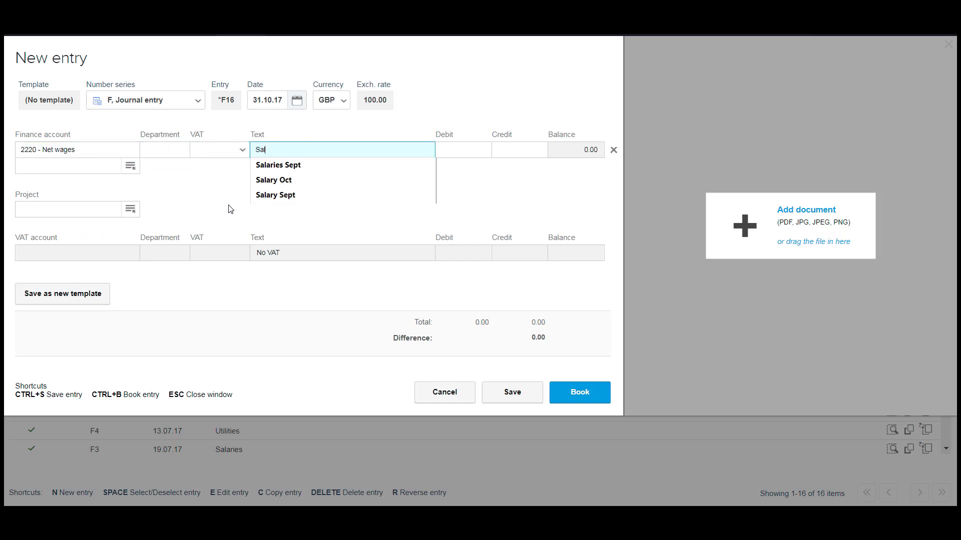
pyautogui.write('laries oct')
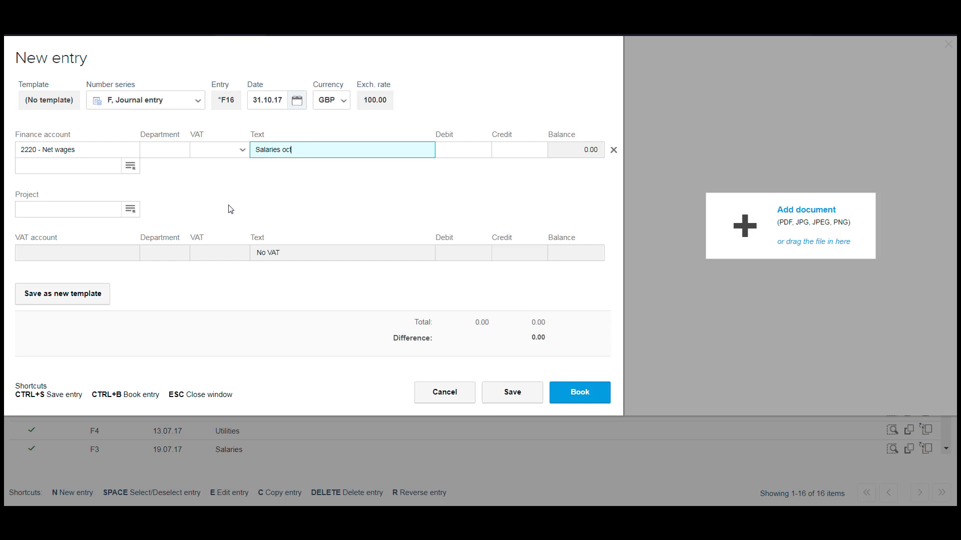
pyautogui.press('Tab')
pyautogui.press('Tab')
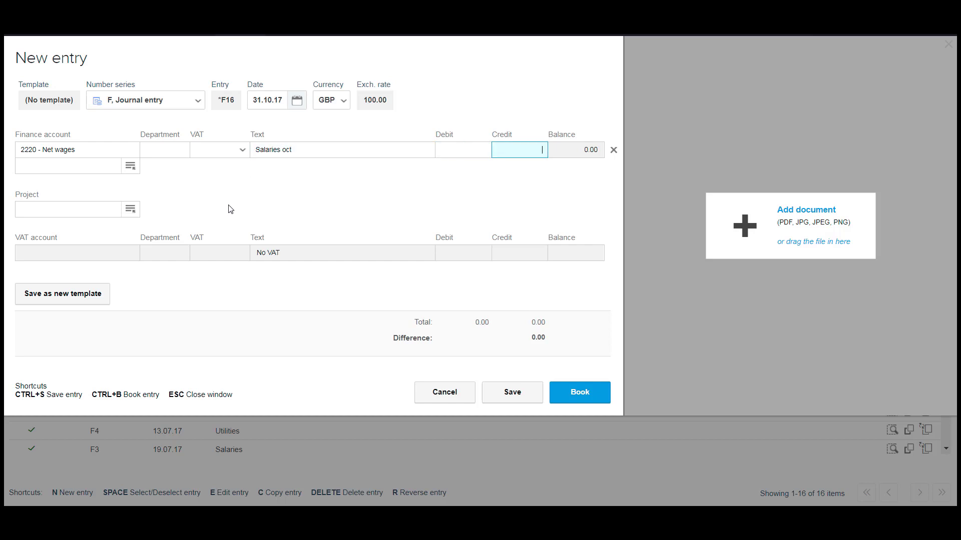
pyautogui.write('10')
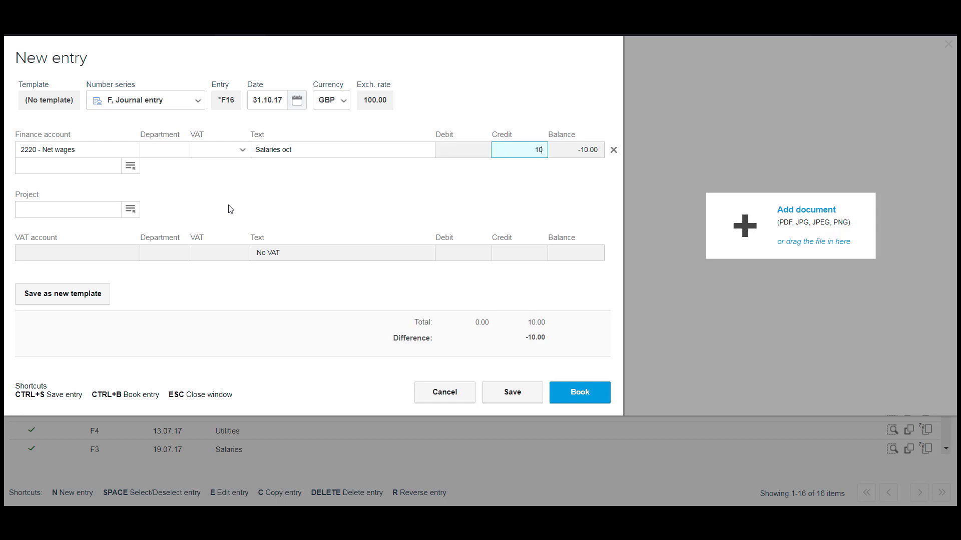
pyautogui.write('000.00')
pyautogui.press('Tab')
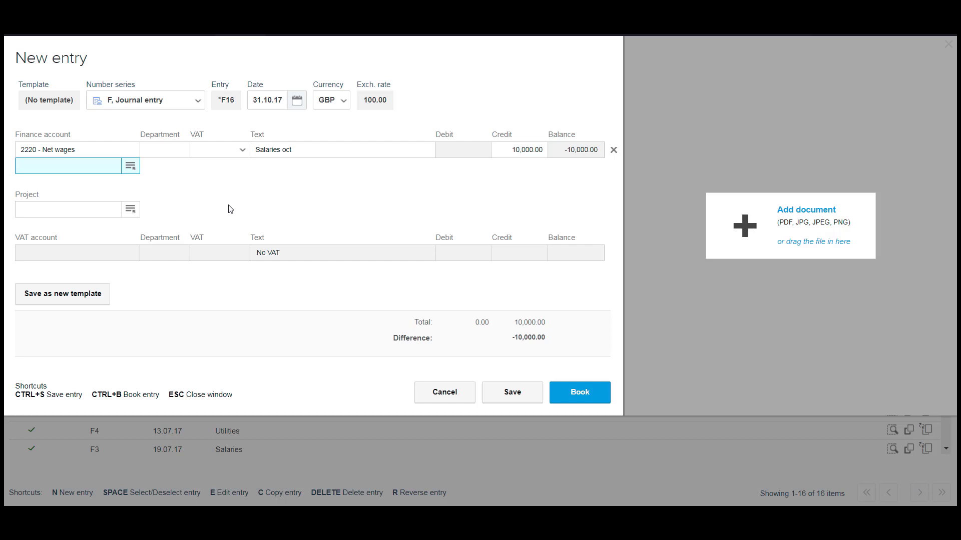
# Add a line for account 7000 - Gross wages (staff) with a debit of 15,000.00
pyautogui.write('700')
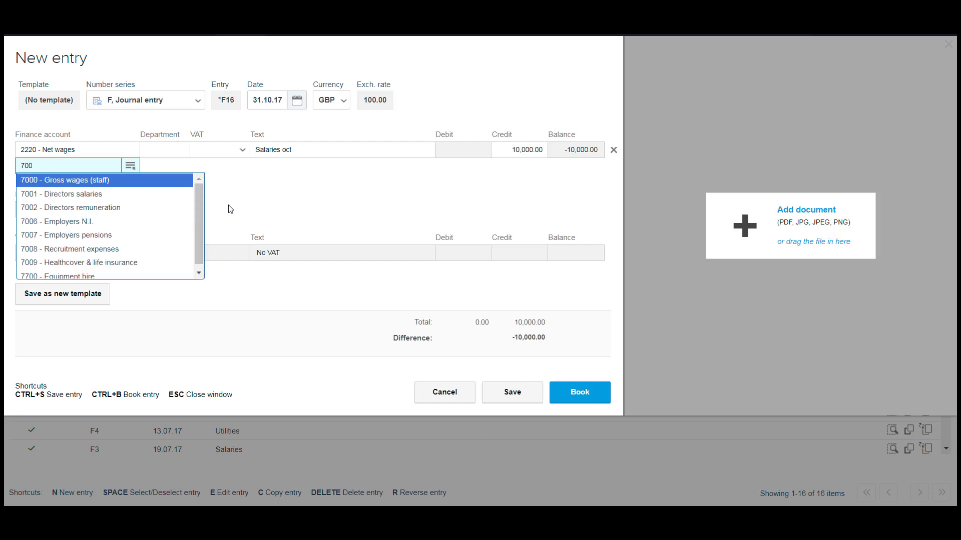
pyautogui.press('Tab')
pyautogui.press('Tab')
pyautogui.press('Tab')
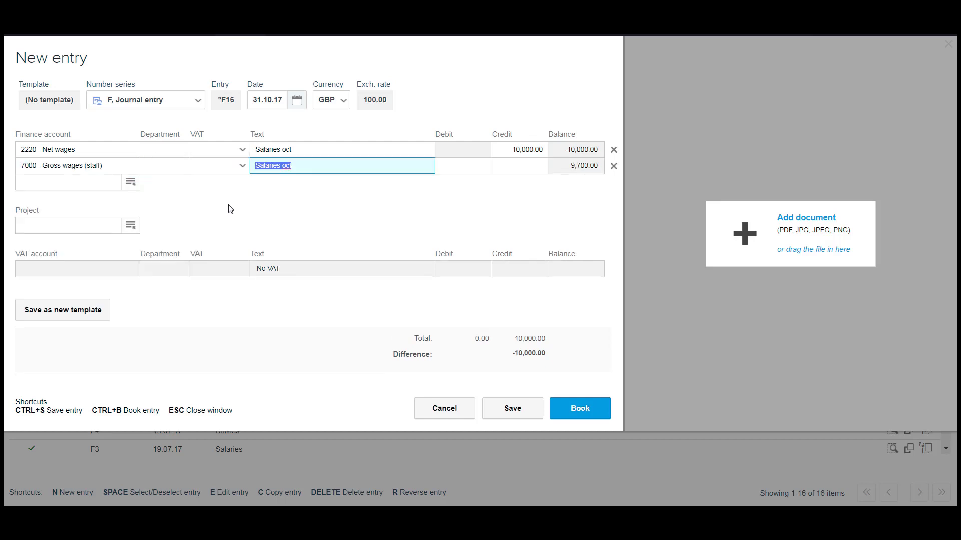
pyautogui.press('Tab')
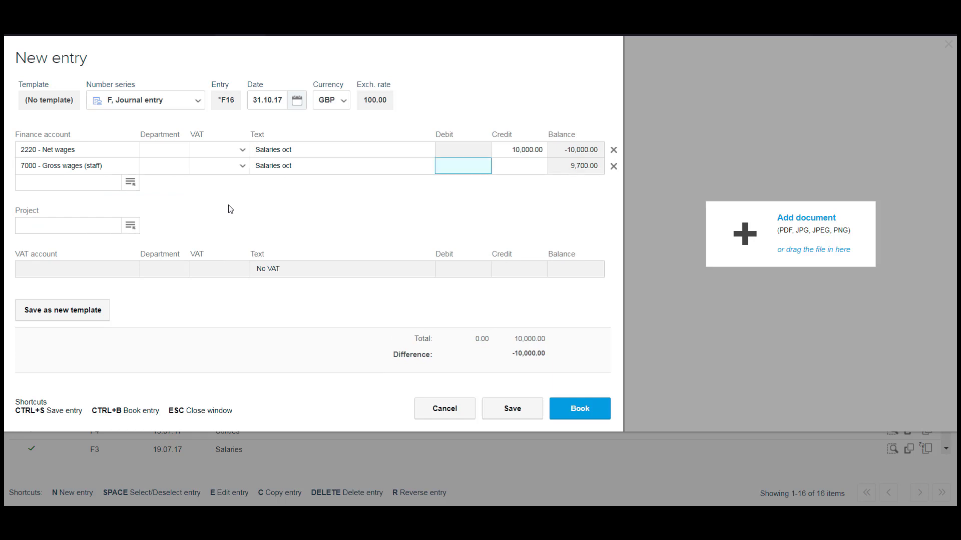
pyautogui.write('15000.00')
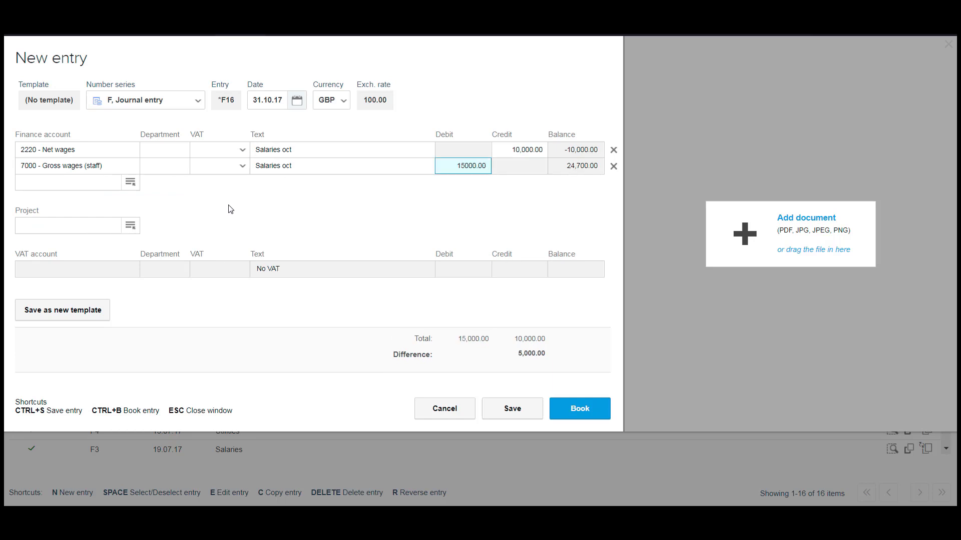
pyautogui.press('Tab')
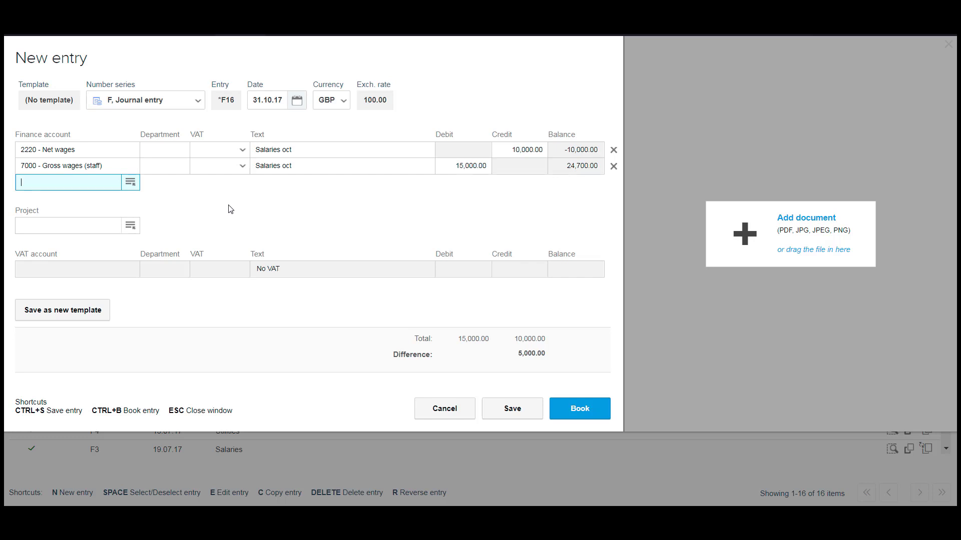
# Add a line for account 7006 - Employers N.I. with a debit of 1,000.00
pyautogui.write('700')
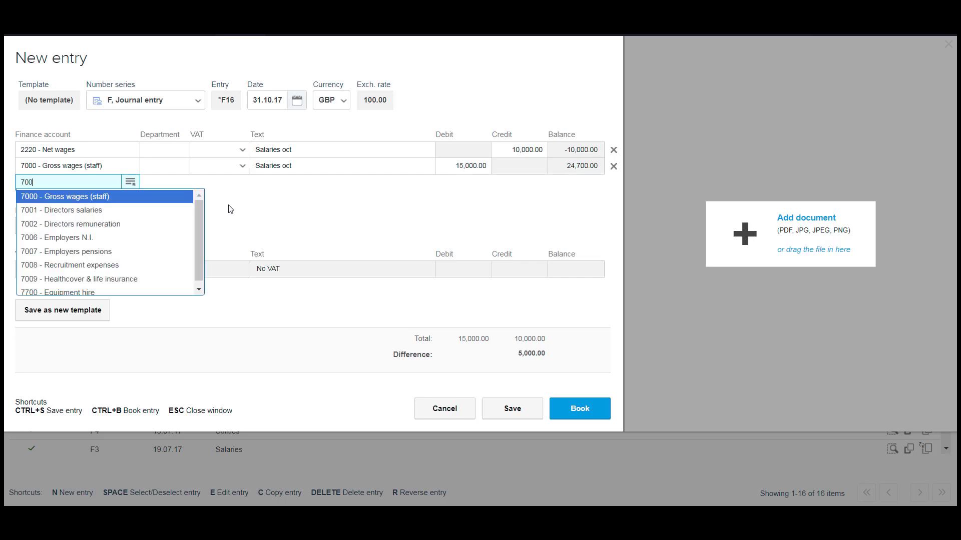
pyautogui.click(94, 238)
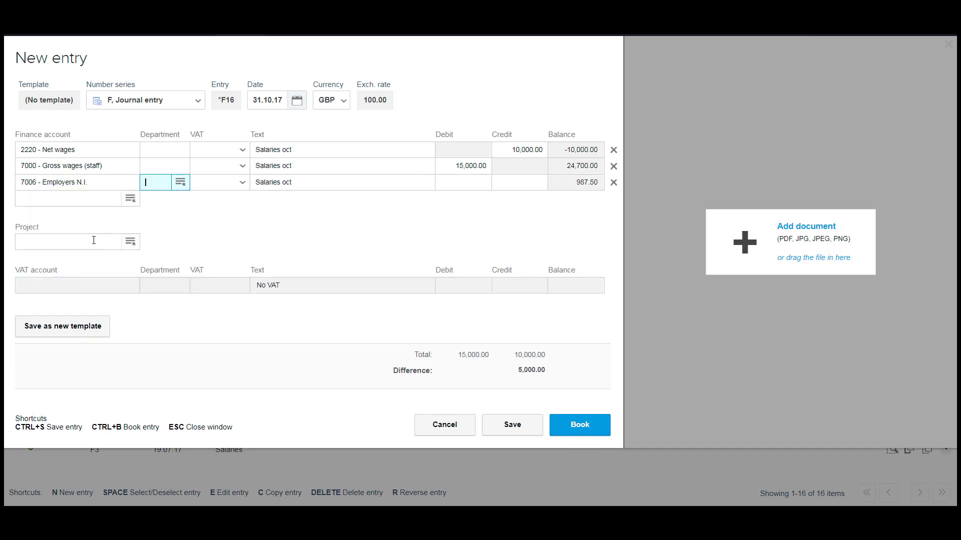
pyautogui.press('Tab')
pyautogui.press('Tab')
pyautogui.press('Tab')
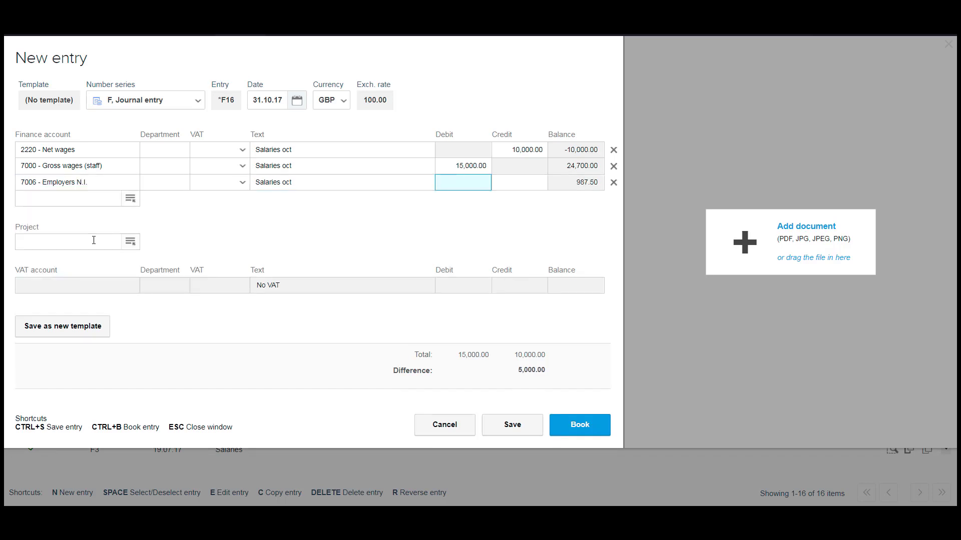
pyautogui.write('1,')
pyautogui.write('00')
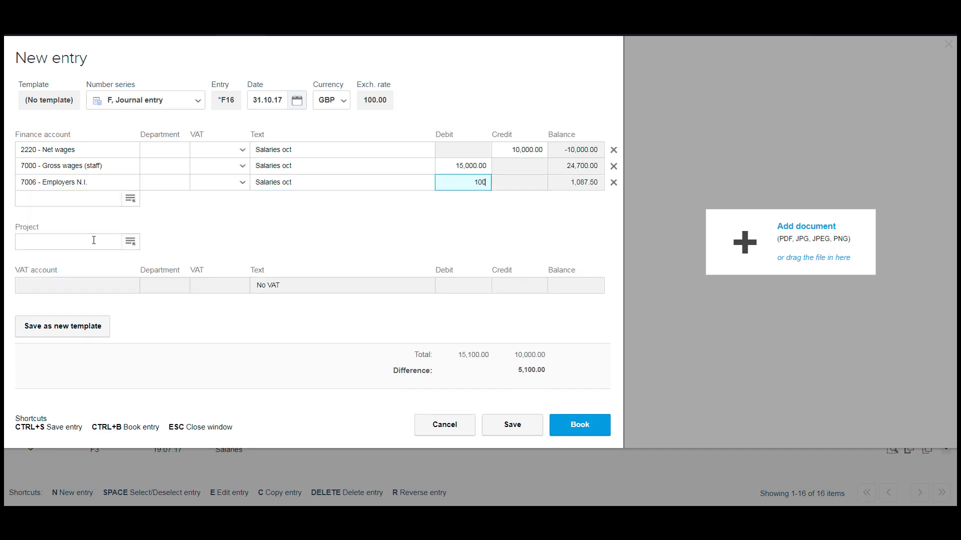
pyautogui.write('0.00')
pyautogui.press('Tab')
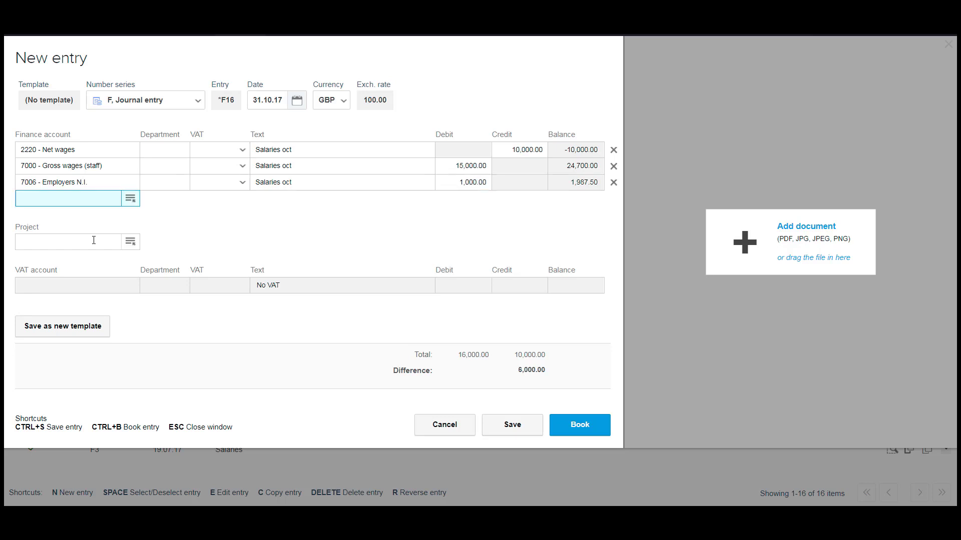
# Add a line for account 2230 - Pension fund with a debit of 700.00
pyautogui.write('223')
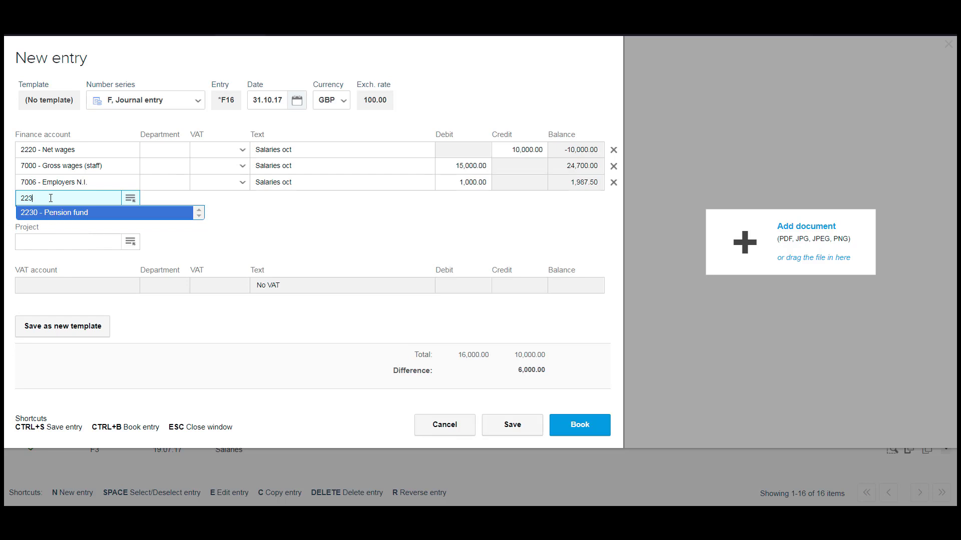
pyautogui.click(62, 214)
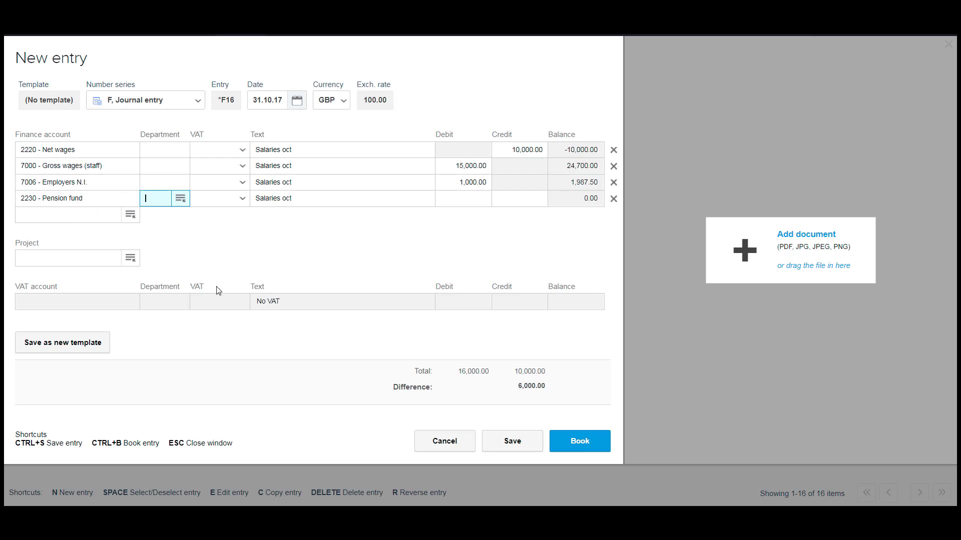
pyautogui.press('Tab')
pyautogui.press('Tab')
pyautogui.press('Tab')
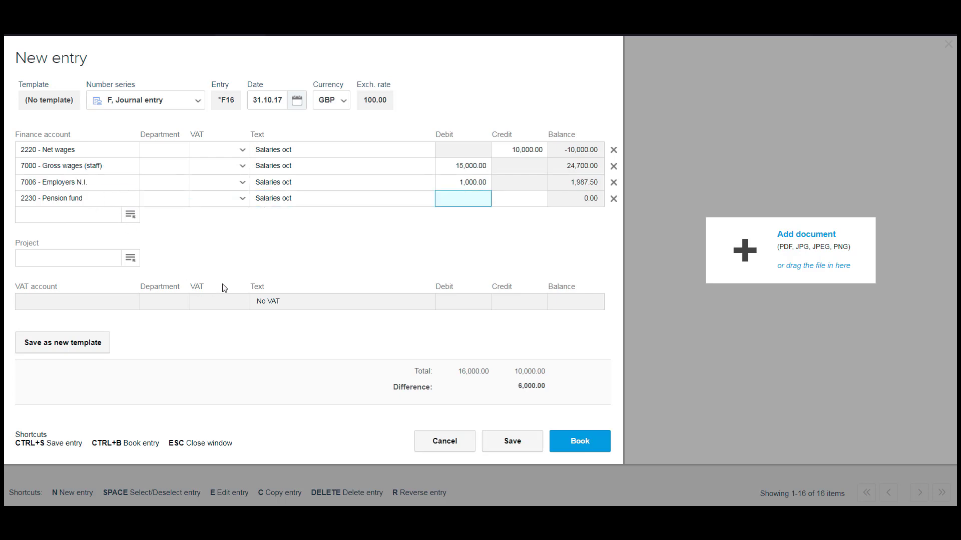
pyautogui.write('700.00')
pyautogui.press('Tab')
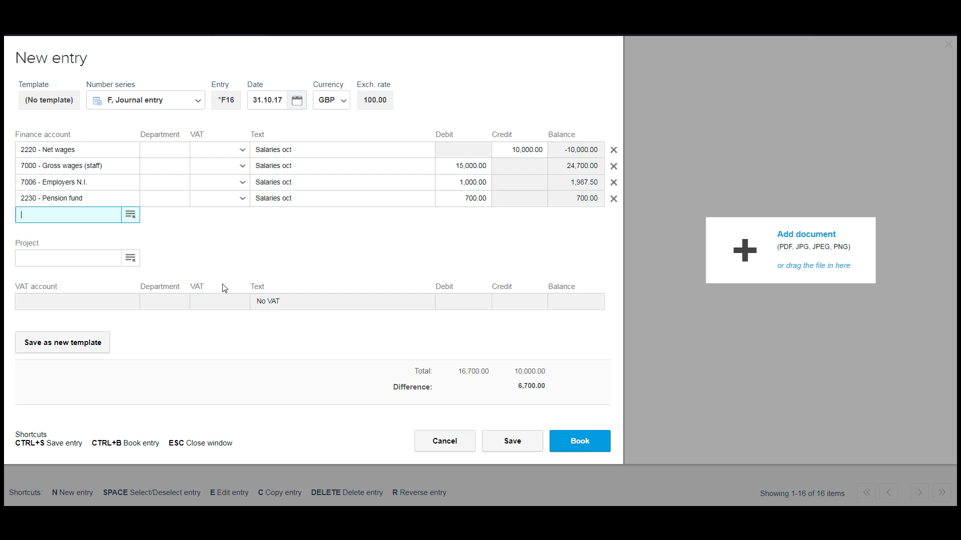
# Add a line for account 2210 - P.A.Y.E. with a credit of 4,500.00
pyautogui.write('22')
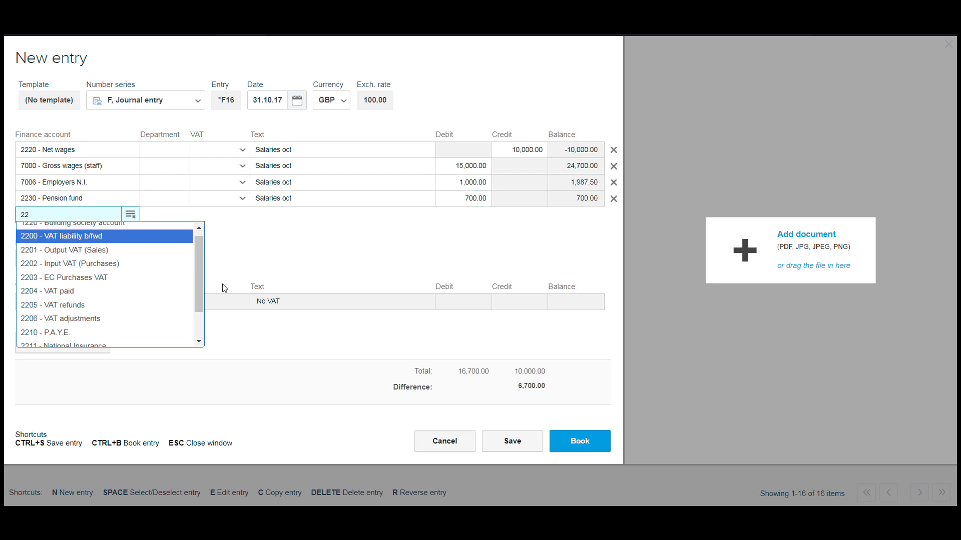
pyautogui.click(76, 333)
pyautogui.press('Tab')
pyautogui.press('Tab')
pyautogui.press('Tab')
pyautogui.press('Tab')
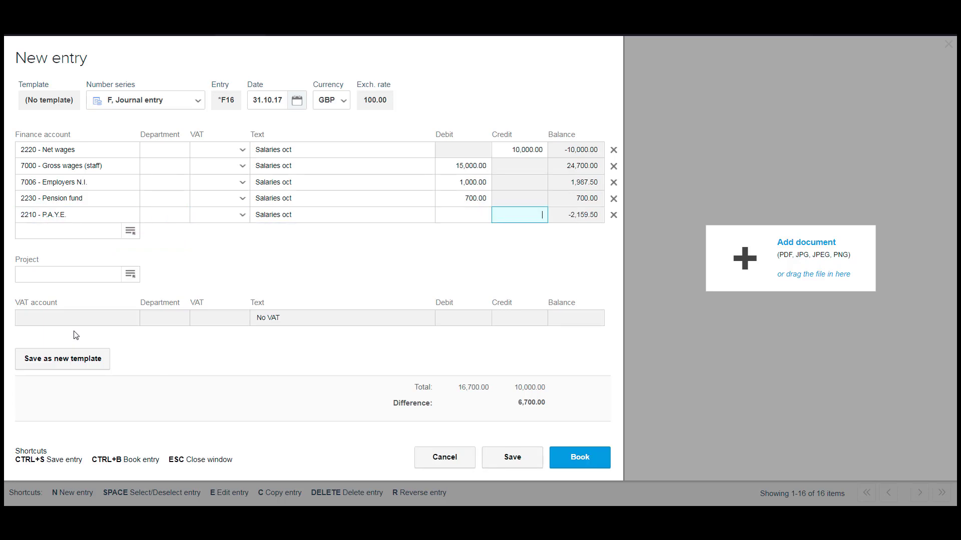
pyautogui.write('4500.00')
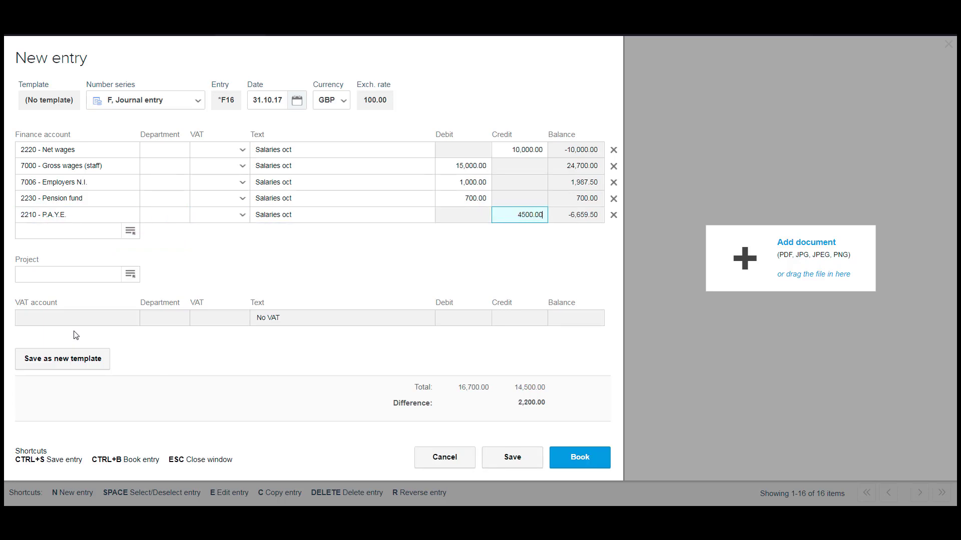
pyautogui.press('Tab')
# Add a line for account 2211 - National Insurance with a credit of 2,200.00
pyautogui.write('2211')
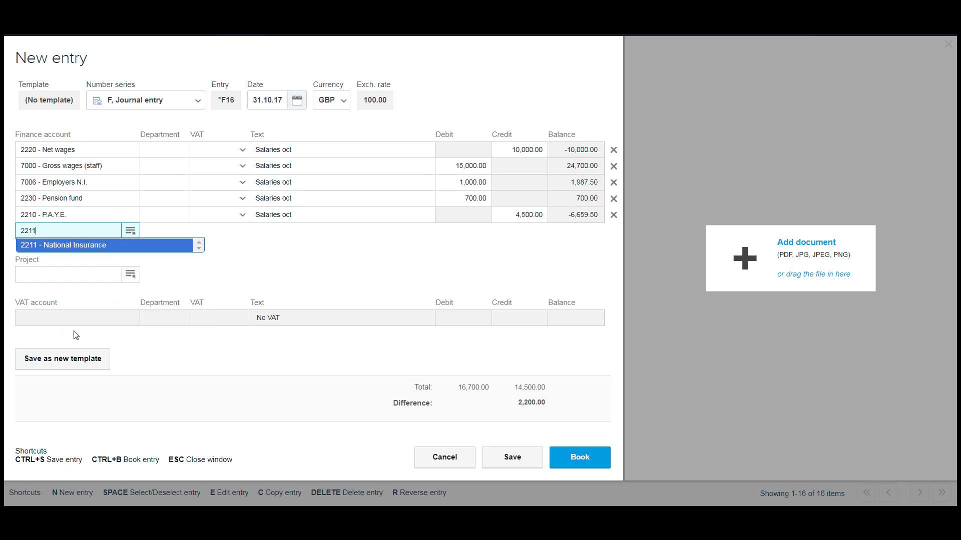
pyautogui.press('Tab')
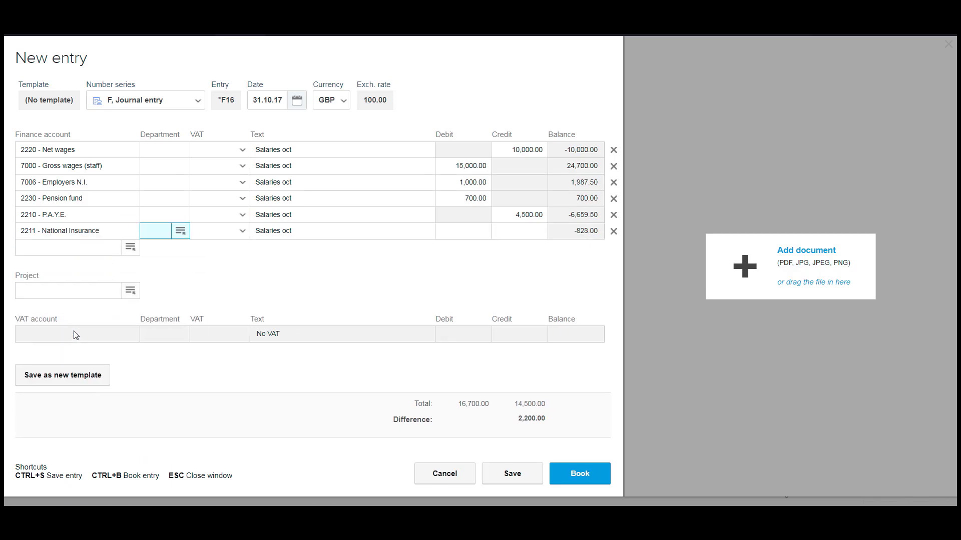
pyautogui.press('Tab')
pyautogui.press('Tab')
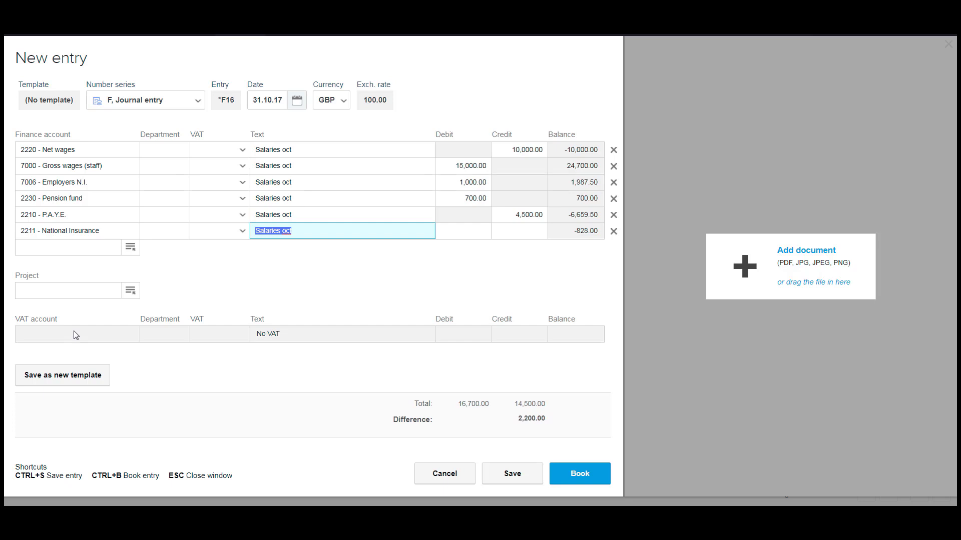
pyautogui.press('Tab')
pyautogui.press('Tab')
pyautogui.press('Tab')
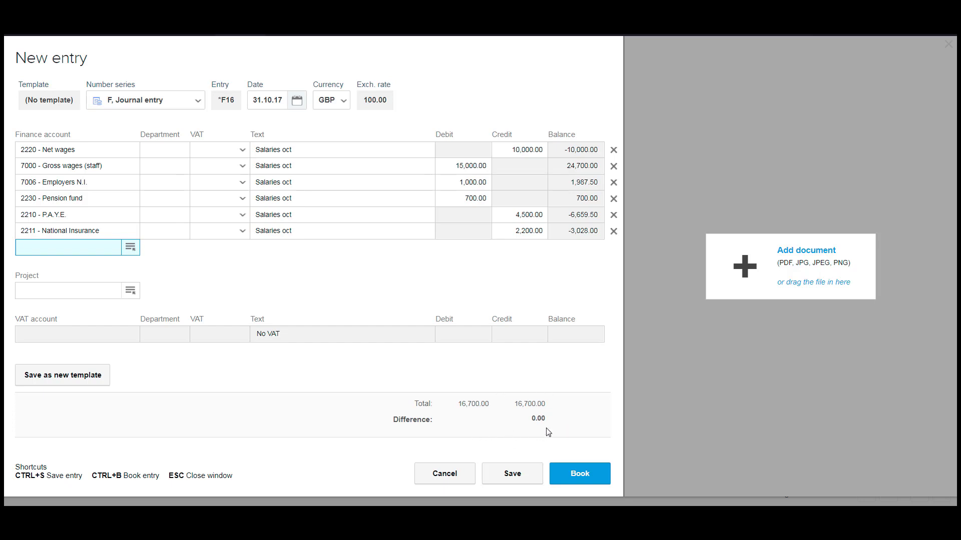
# Start a new template from the salaries entry and name it Salary template
pyautogui.click(44, 376)
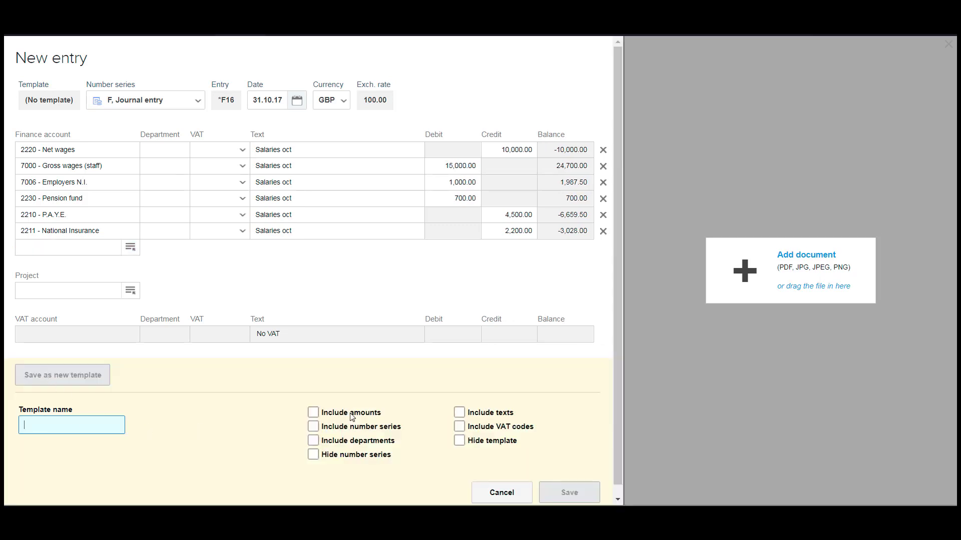
pyautogui.write('Salry')
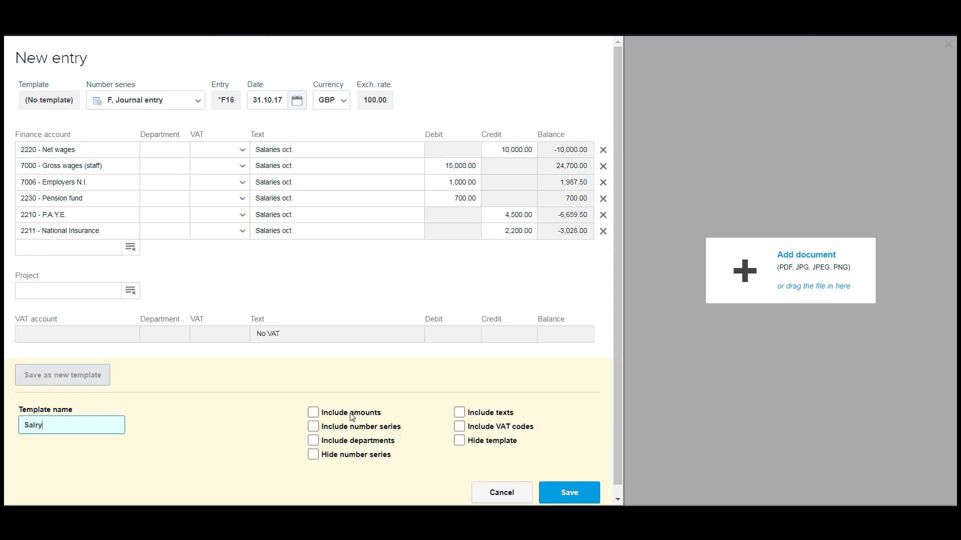
pyautogui.press('BackSpace')
pyautogui.press('BackSpace')
pyautogui.write('ary template')
# Include the number series, texts and amounts in the template, and save both the template and the journal entry
pyautogui.click(314, 427)
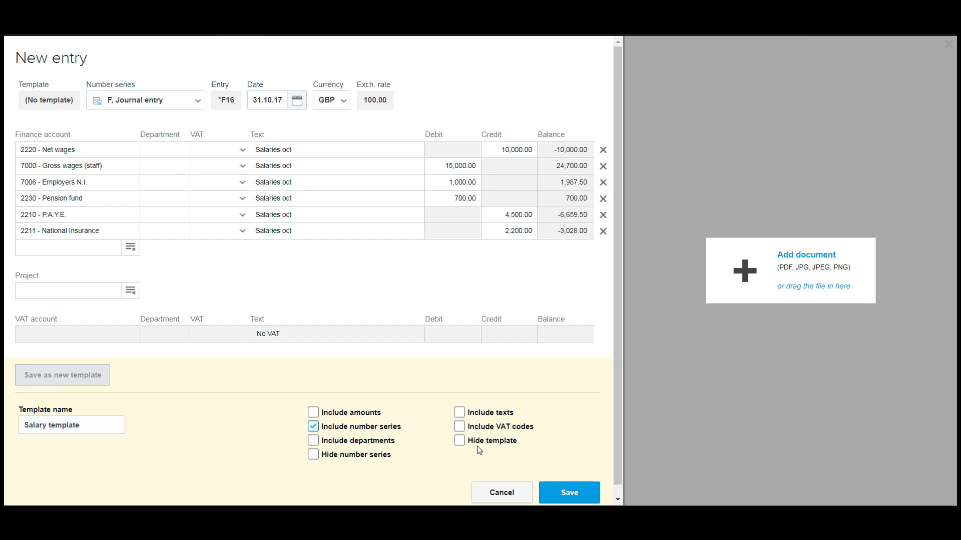
pyautogui.click(459, 415)
pyautogui.click(313, 413)
pyautogui.click(555, 498)
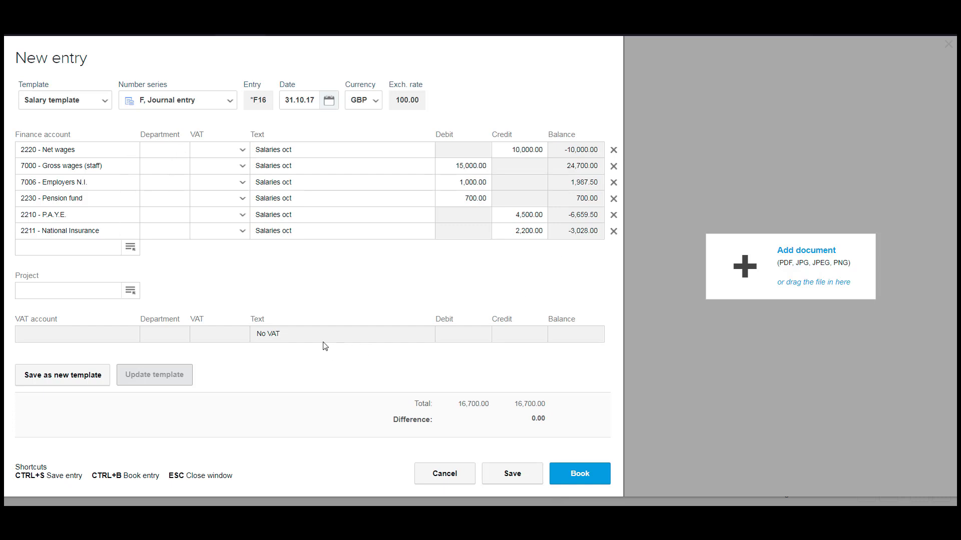
pyautogui.click(508, 480)
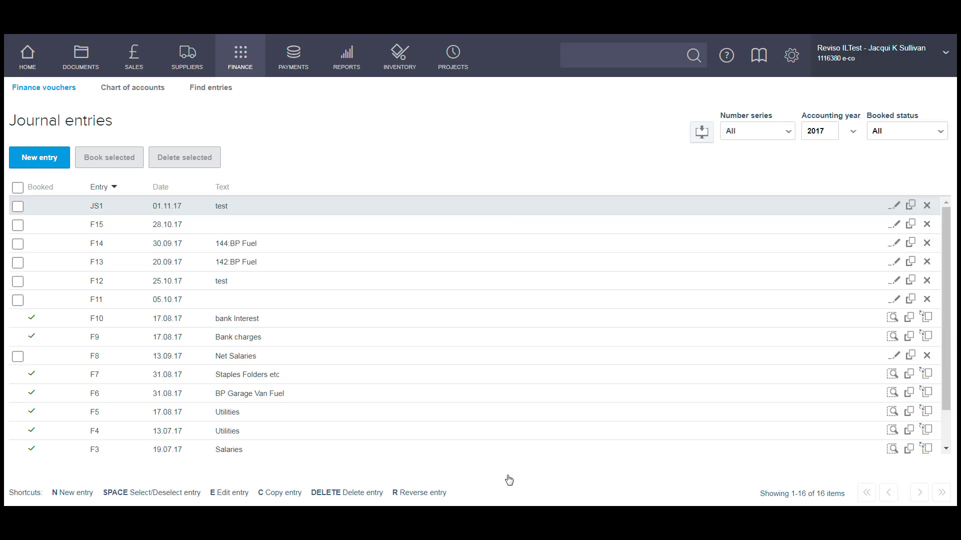
# Start a new journal entry based on the Salary template
pyautogui.click(38, 158)
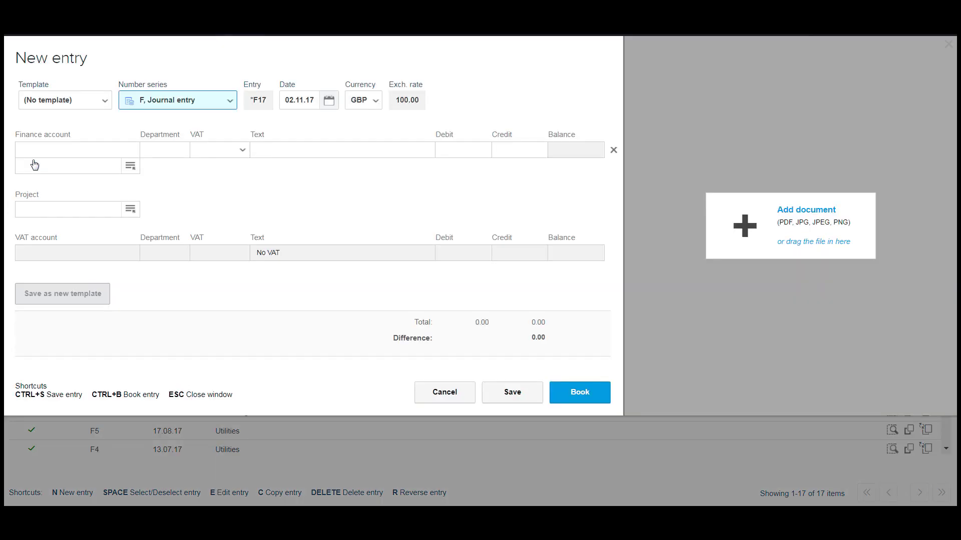
pyautogui.click(104, 104)
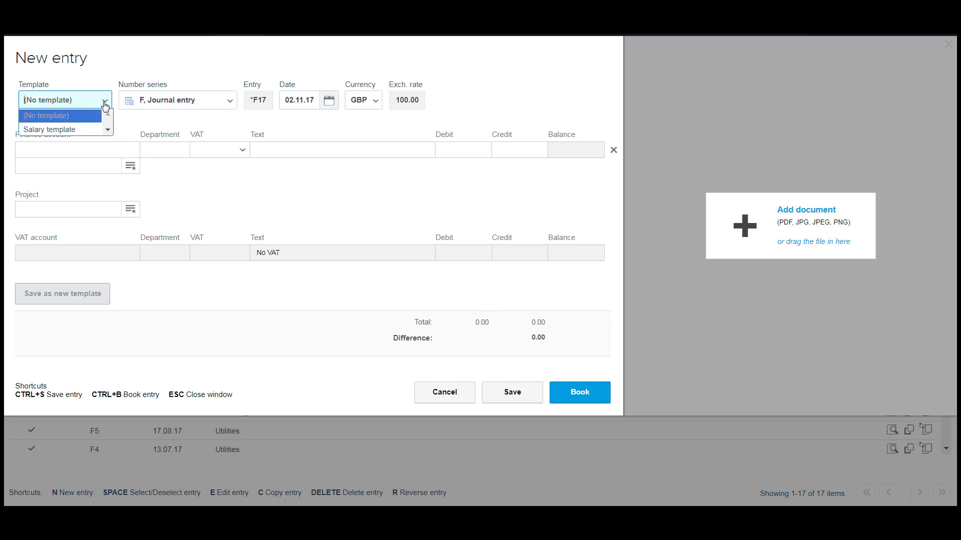
pyautogui.click(65, 133)
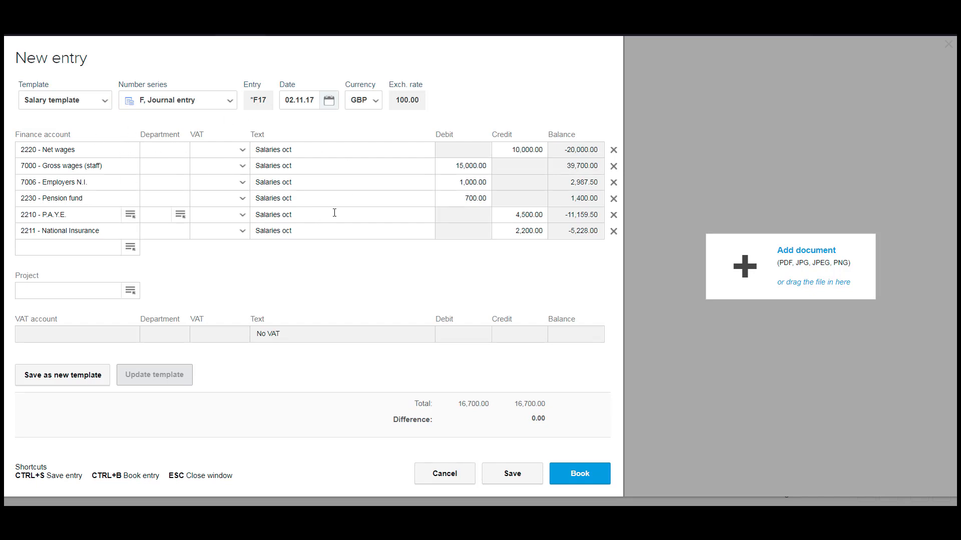
# Change the text of the Net wages line to Salaries Nov, and close the new entry without saving it
pyautogui.click(328, 153)
pyautogui.press('BackSpace')
pyautogui.press('BackSpace')
pyautogui.press('BackSpace')
pyautogui.write('Nov')
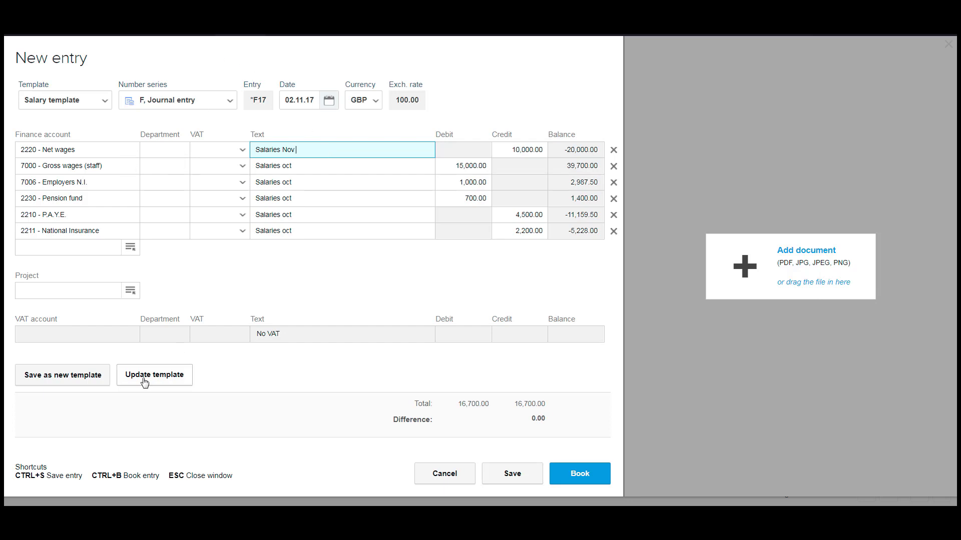
pyautogui.press('Escape')
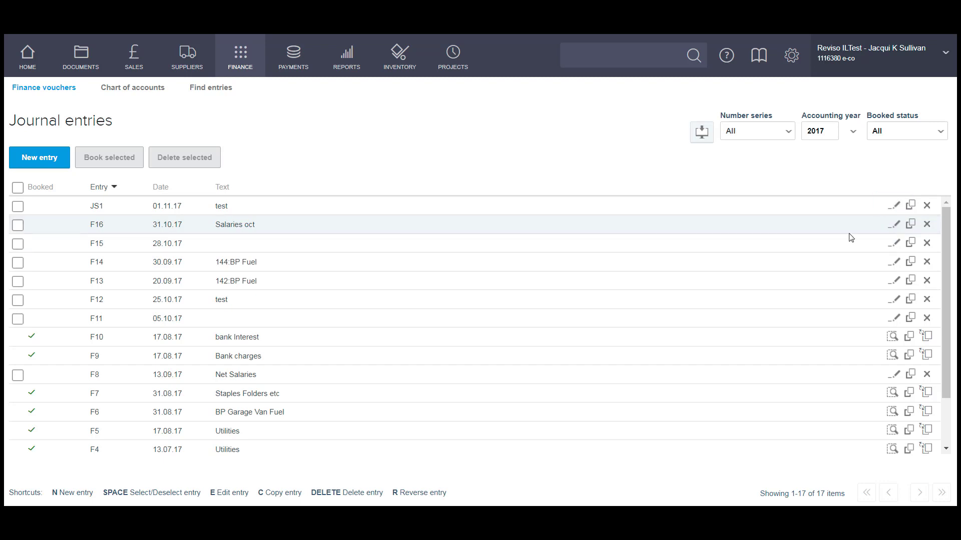
# Open the saved Salaries oct entry dated 31.10.17 for editing and book it
pyautogui.click(898, 226)
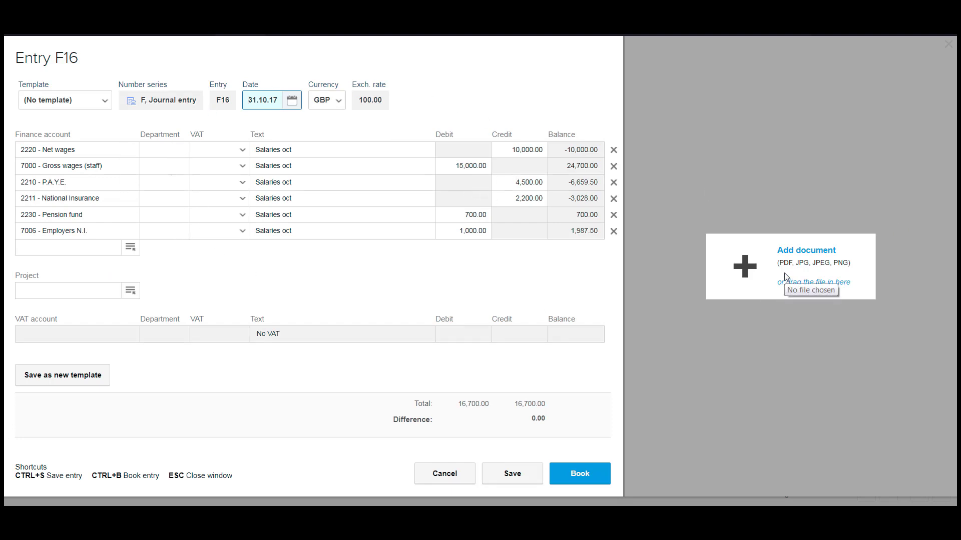
pyautogui.click(575, 476)
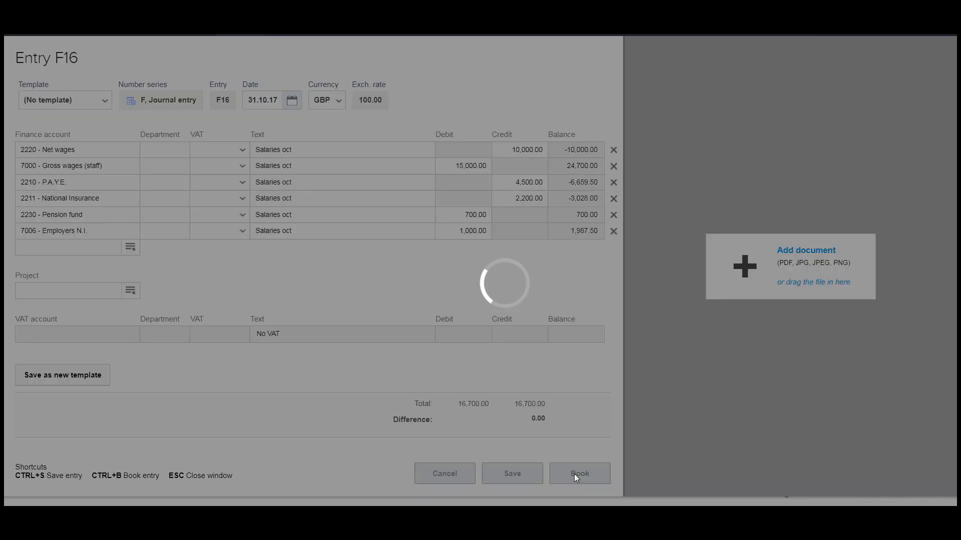